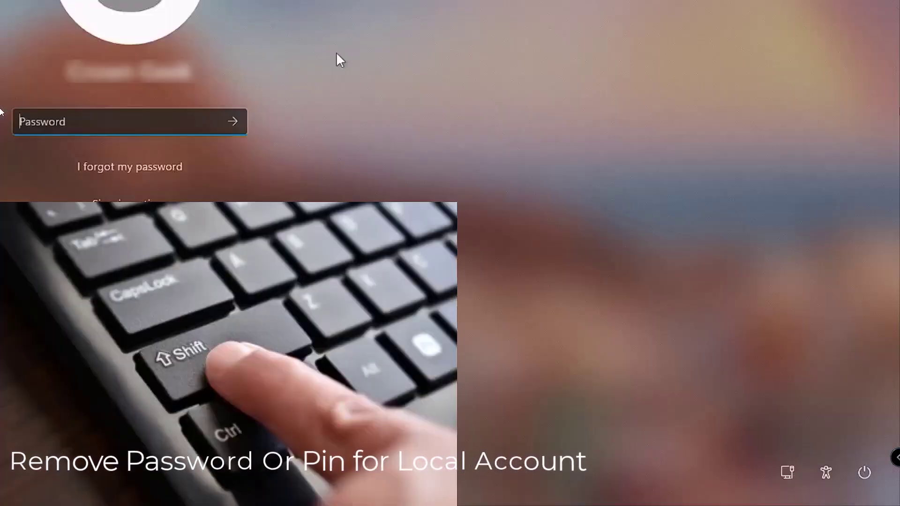
Step: Restart into recovery and choose Troubleshoot > Advanced options > Command Prompt
click(869, 474)
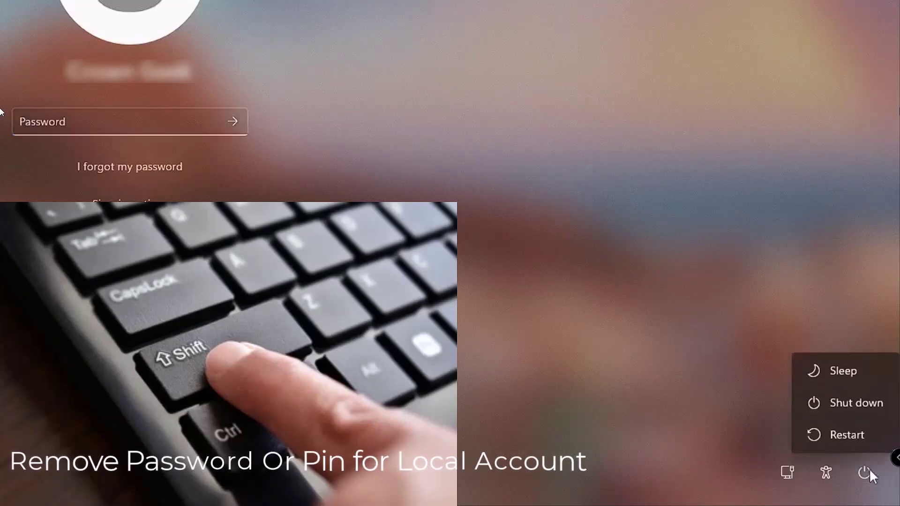
shift+click(848, 435)
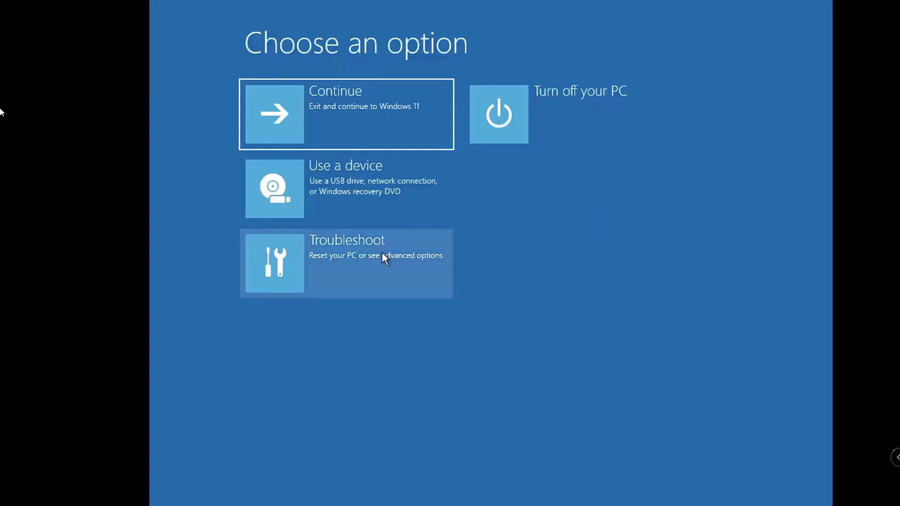
click(382, 256)
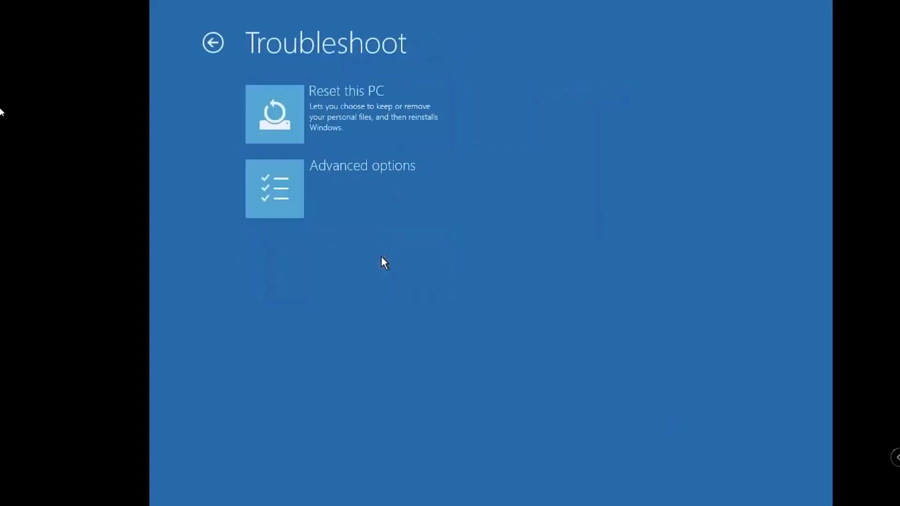
click(385, 186)
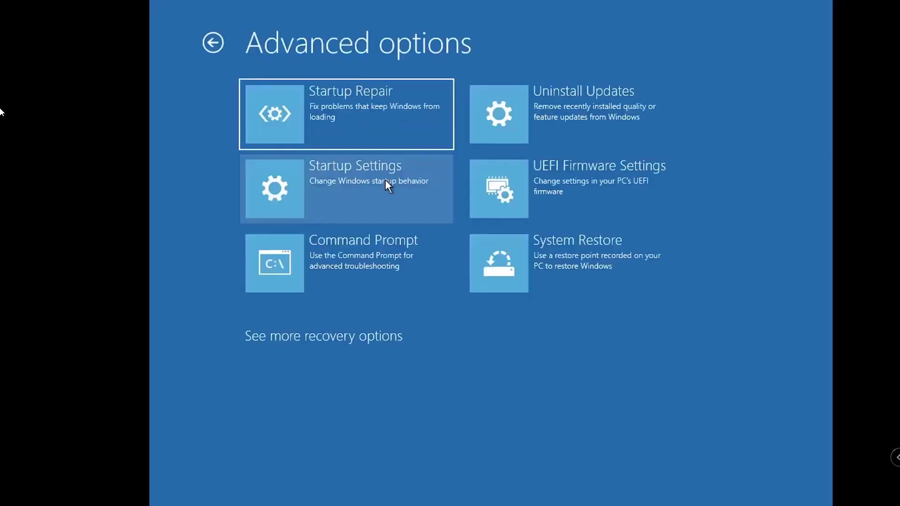
click(379, 273)
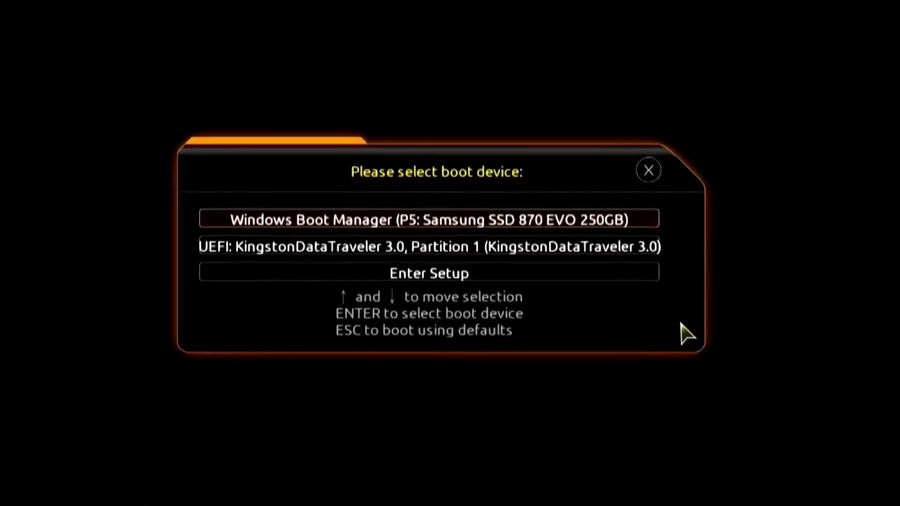
Step: Select the UEFI Kingston USB entry in the boot menu and boot from it
key(Down)
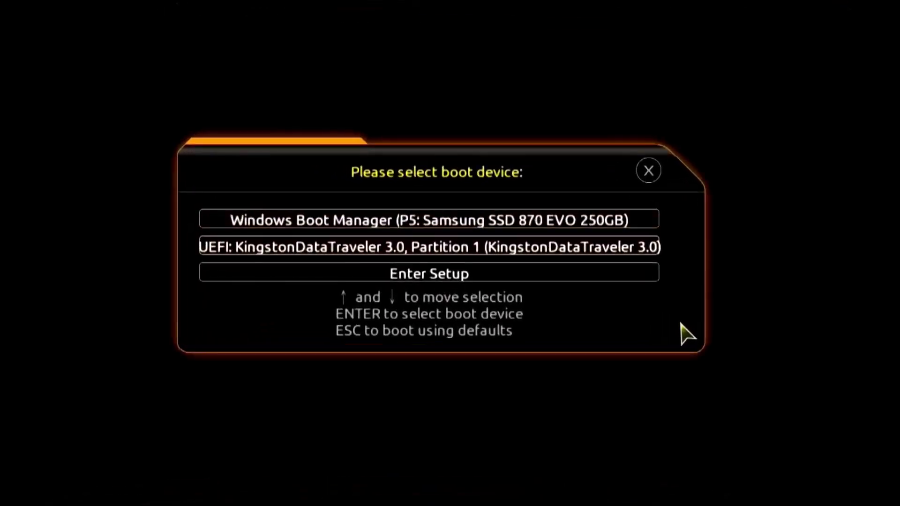
key(Return)
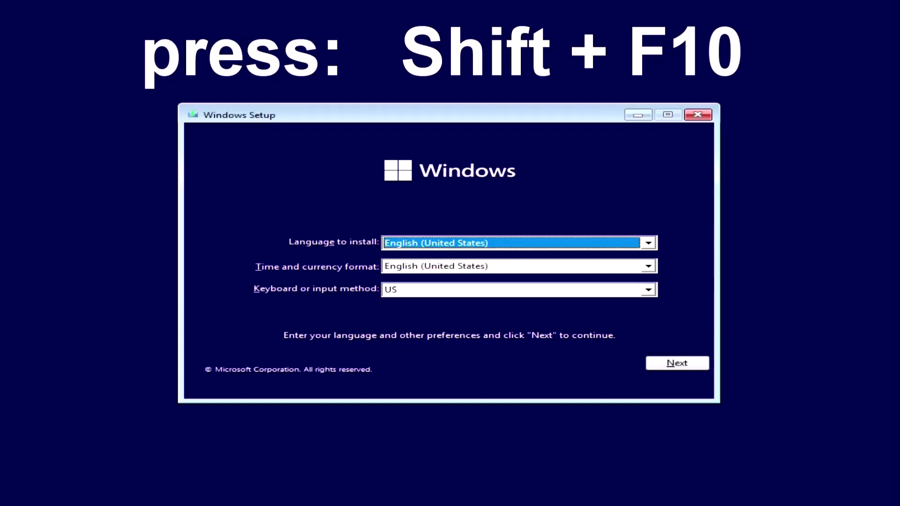
Step: Open a command prompt with Shift+F10 over Windows Setup and accept the language settings
key(shift+F10)
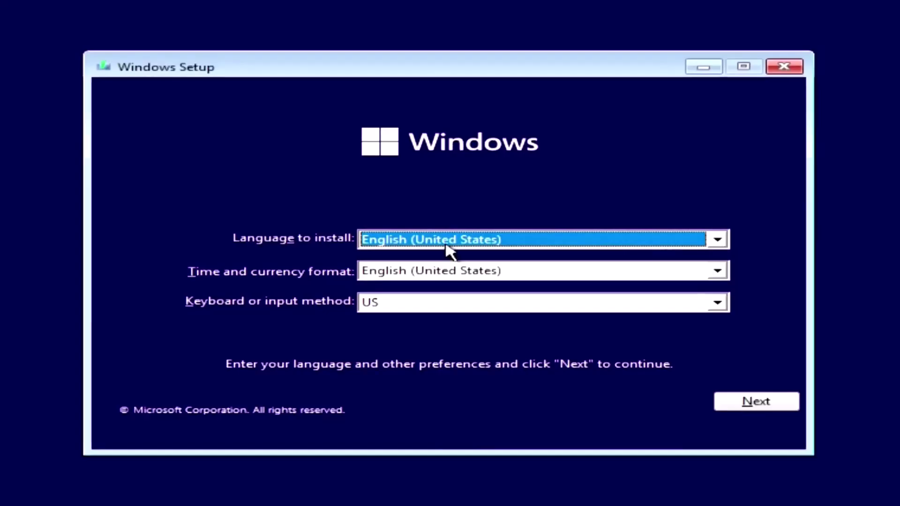
click(733, 408)
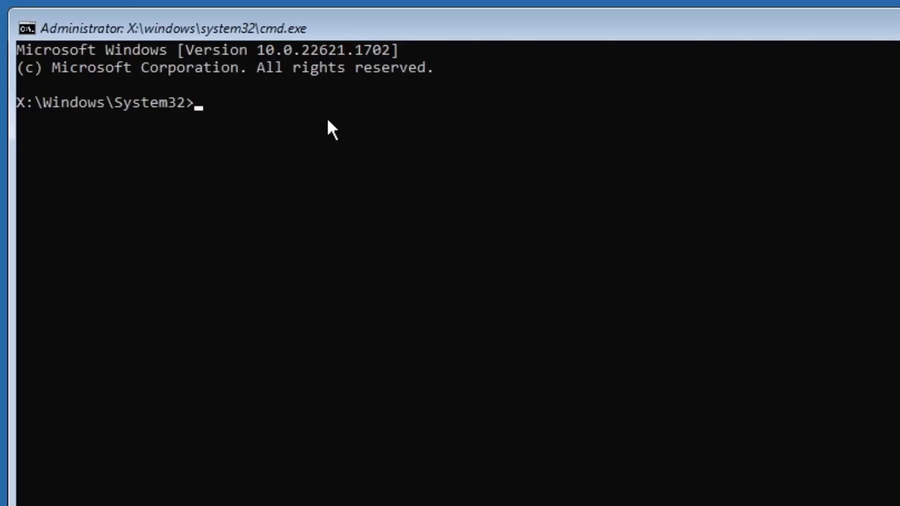
text(c:)
Step: In C:\Windows\System32, rename utilman.exe to utilman1.exe
key(Return)
text(cd )
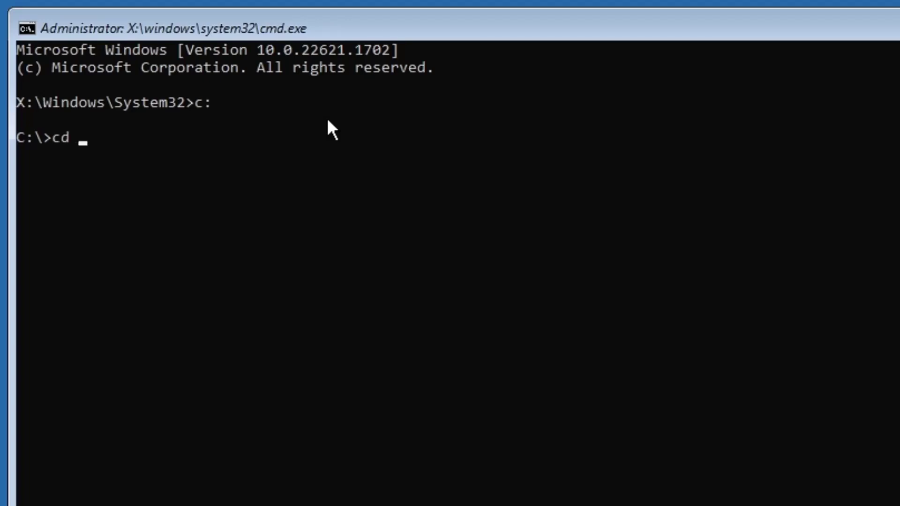
text(windows)
key(Return)
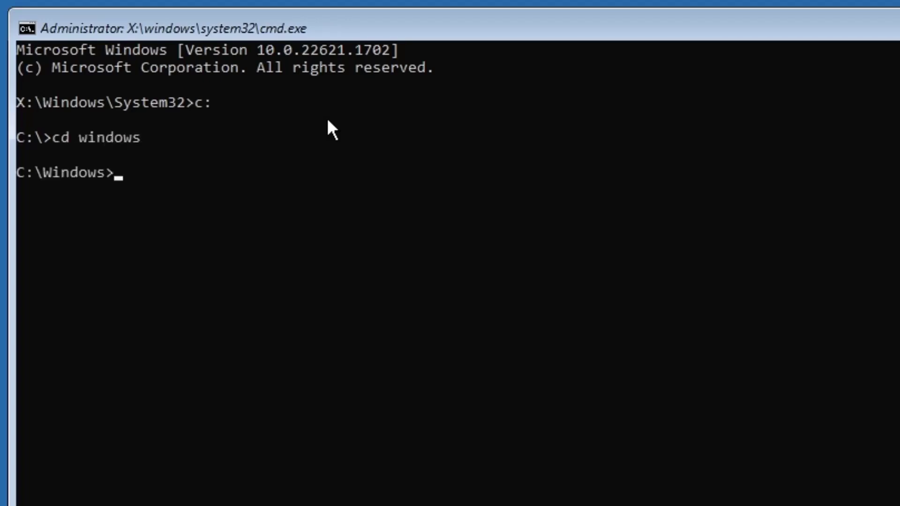
text(cd s)
text(ystem32)
key(Return)
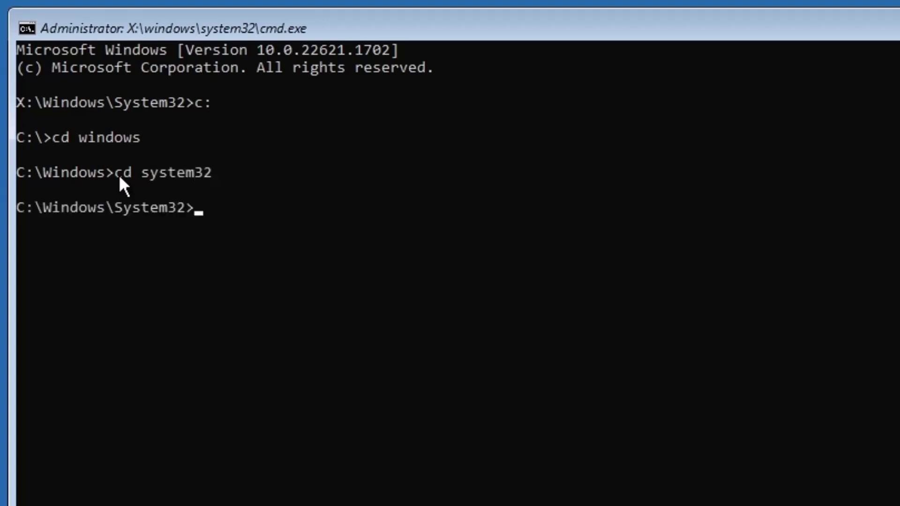
text(ren ut)
text(ila)
key(BackSpace)
text(man.exe )
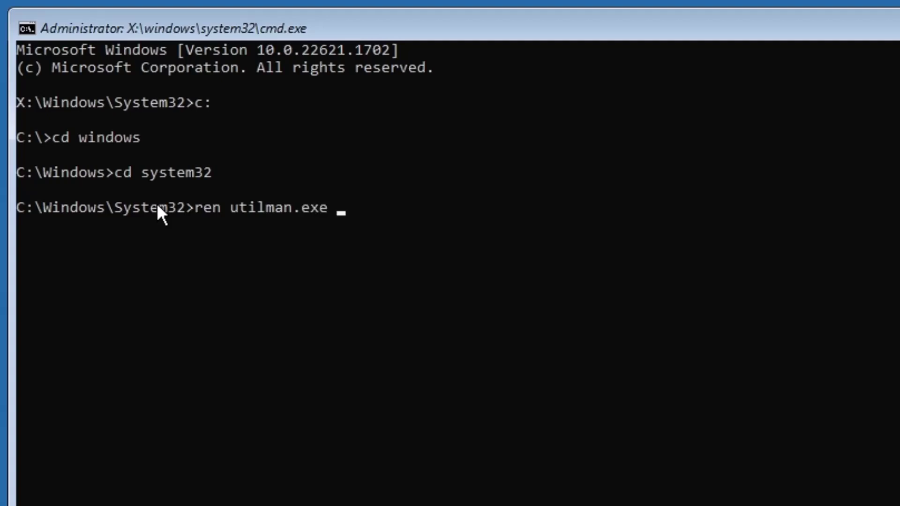
text(utilman1)
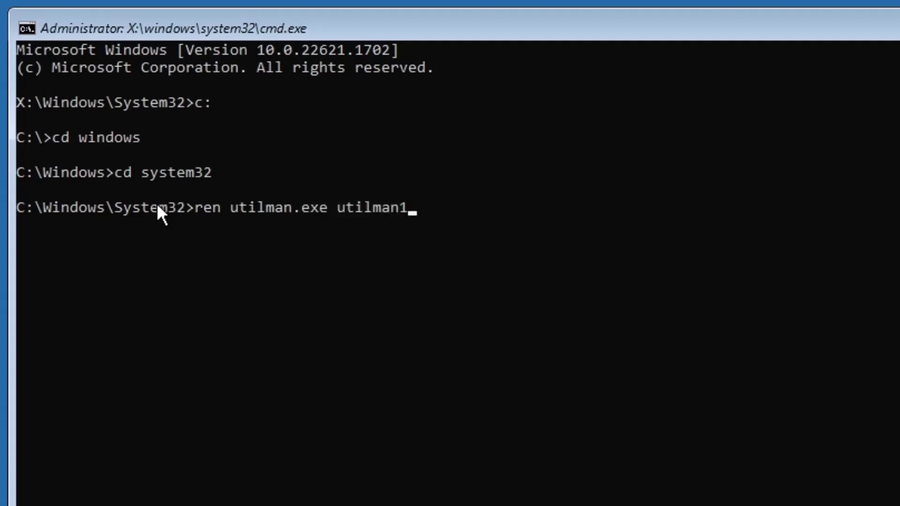
text(.exe)
key(Return)
text(reb)
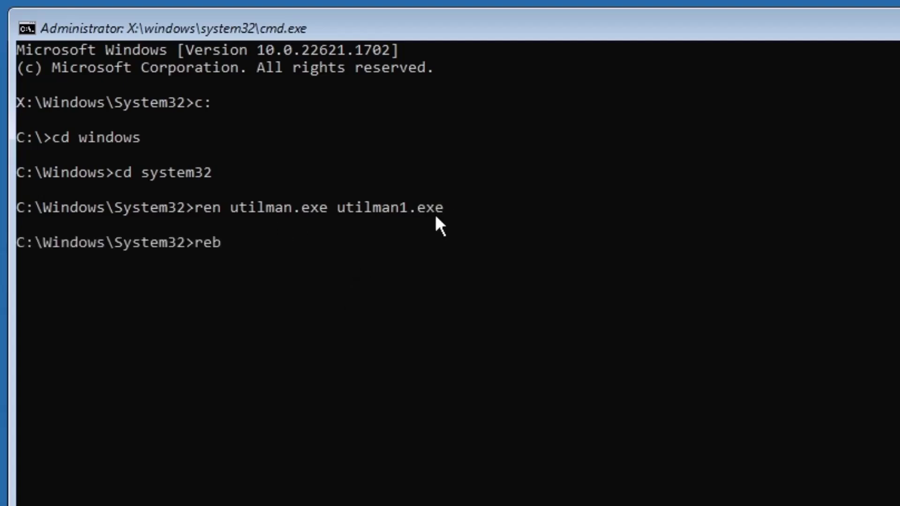
Step: Rename cmd.exe to utilman.exe, exit the prompt and continue to Windows 11
key(BackSpace)
text(n c)
text(md.exe util)
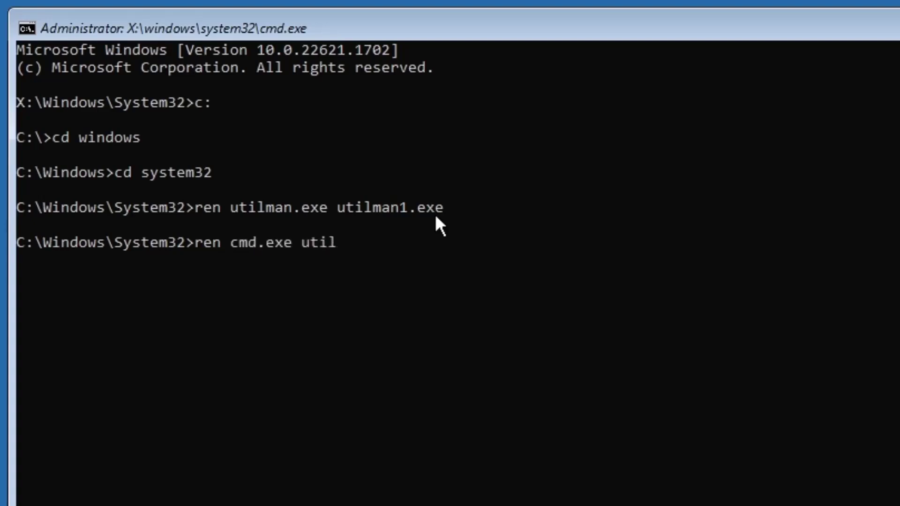
text(man.exe)
key(Return)
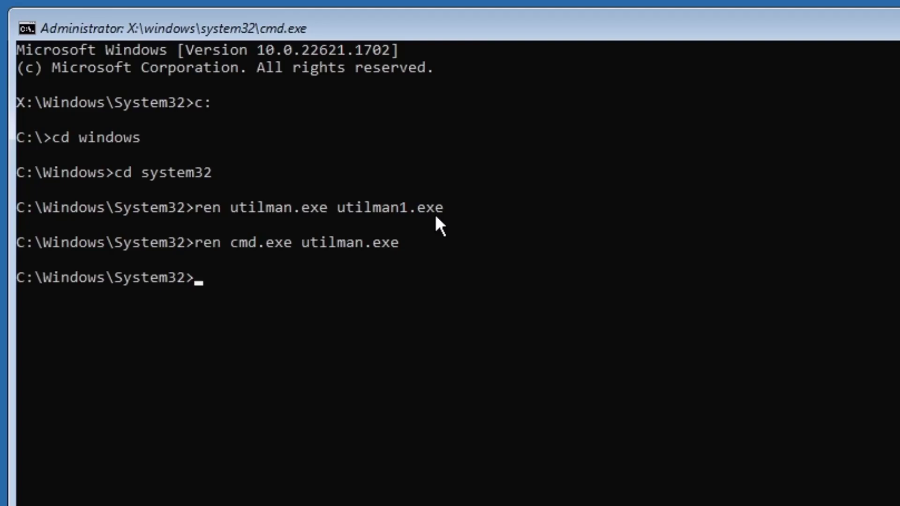
text(exit)
key(Return)
click(256, 151)
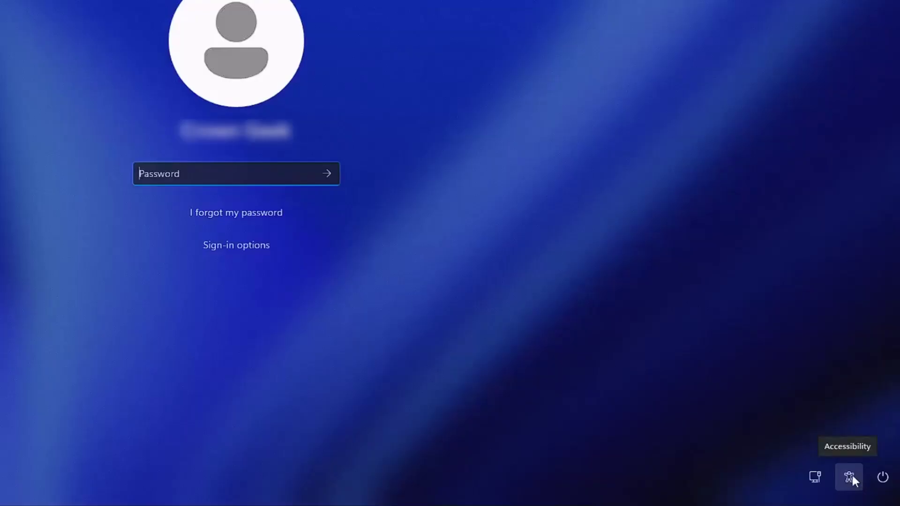
Step: Launch cmd from the sign-in screen's Accessibility button and run 'control userpasswords2'
click(851, 475)
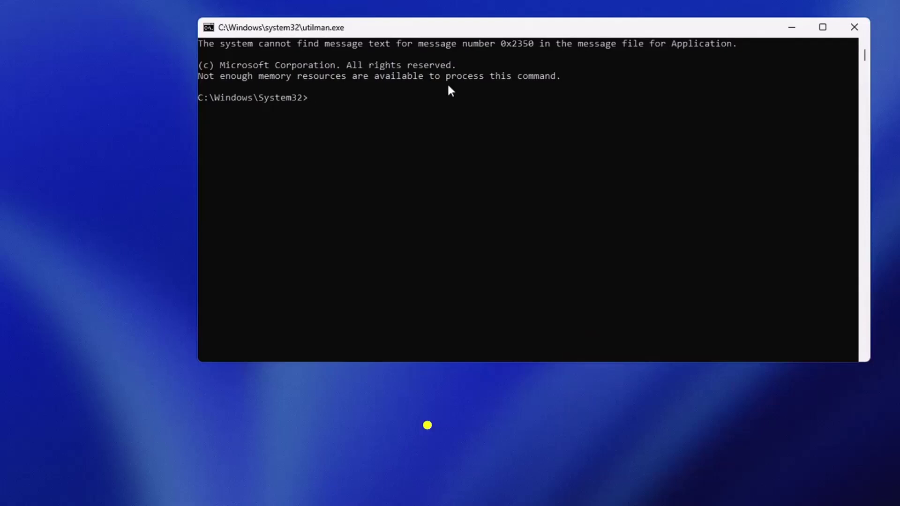
text(contro)
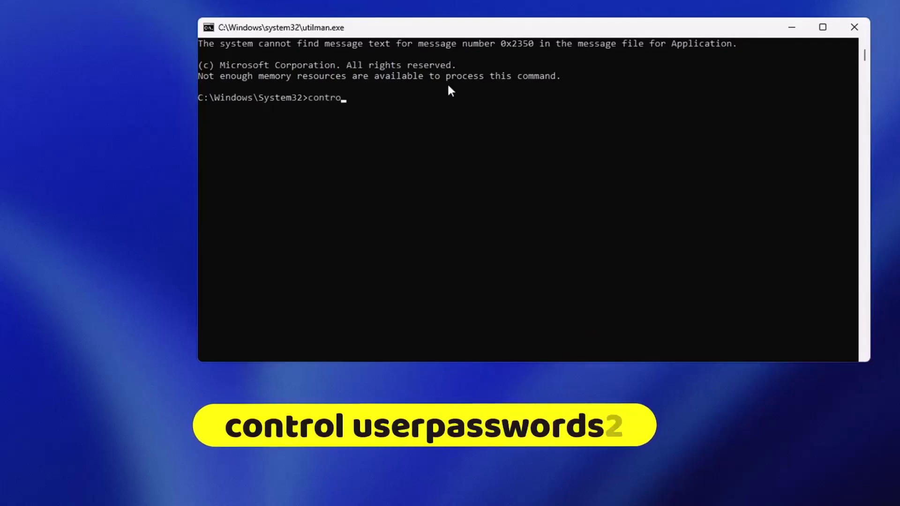
text(l users)
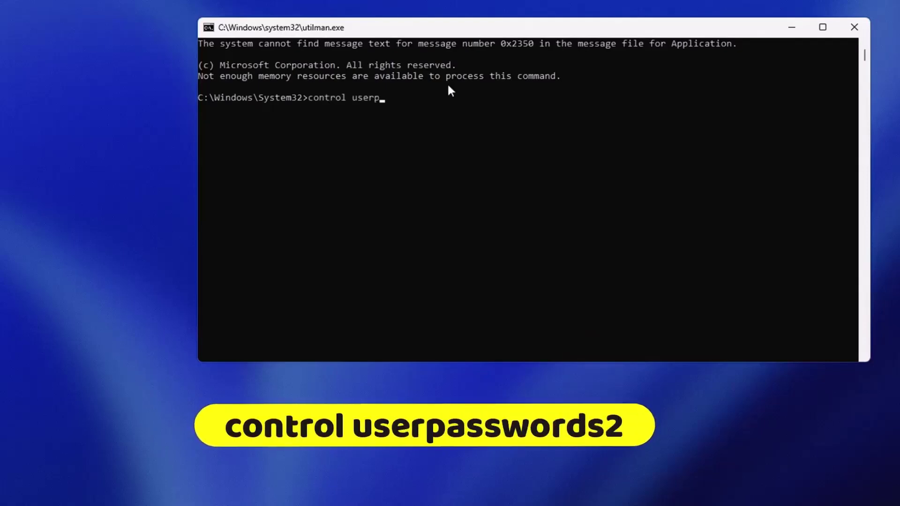
text(passwords2)
key(Return)
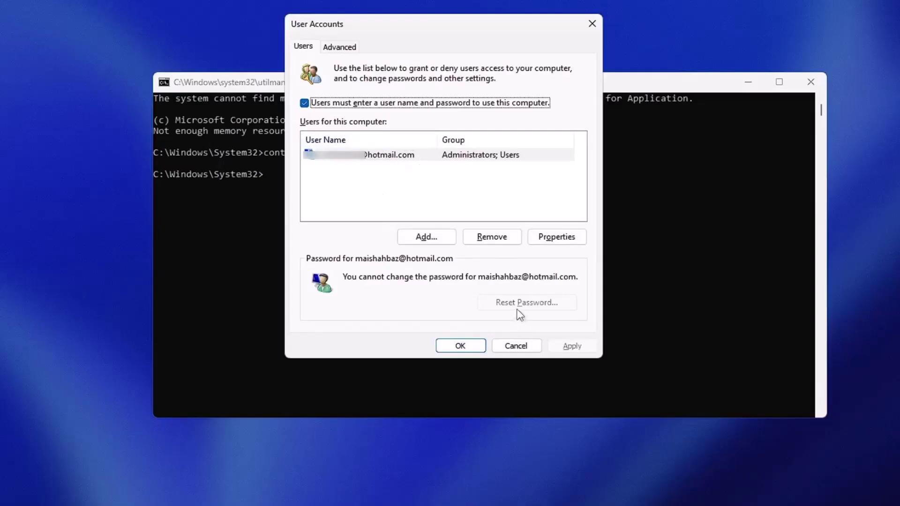
Step: Open Local Users and Groups from the Advanced button on the User Accounts Advanced tab
click(394, 155)
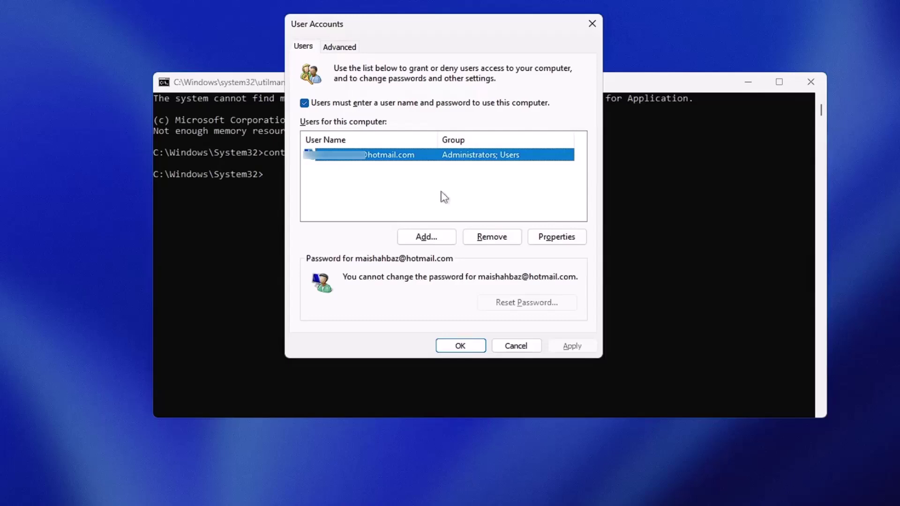
click(443, 197)
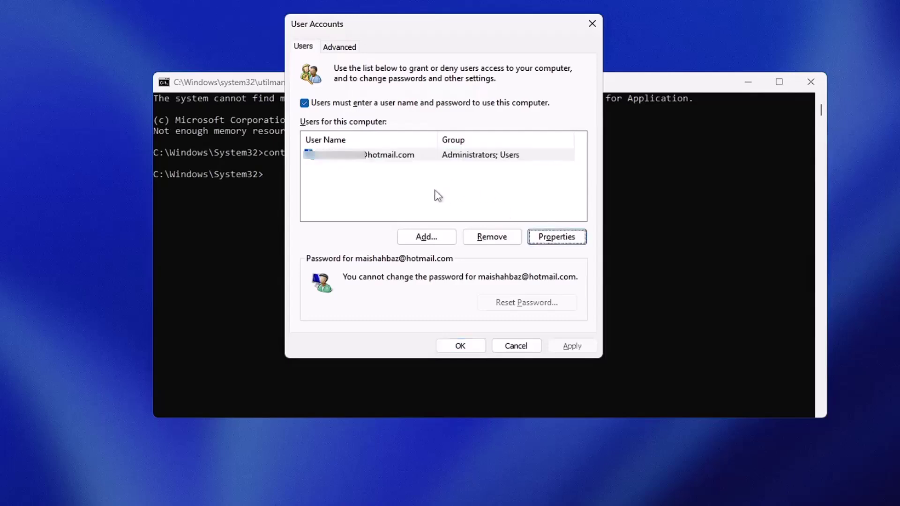
click(339, 47)
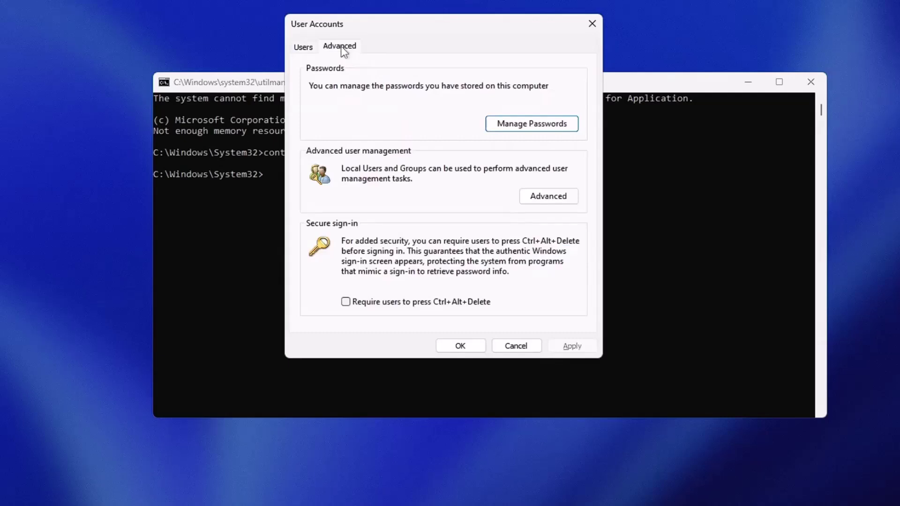
click(544, 203)
click(418, 77)
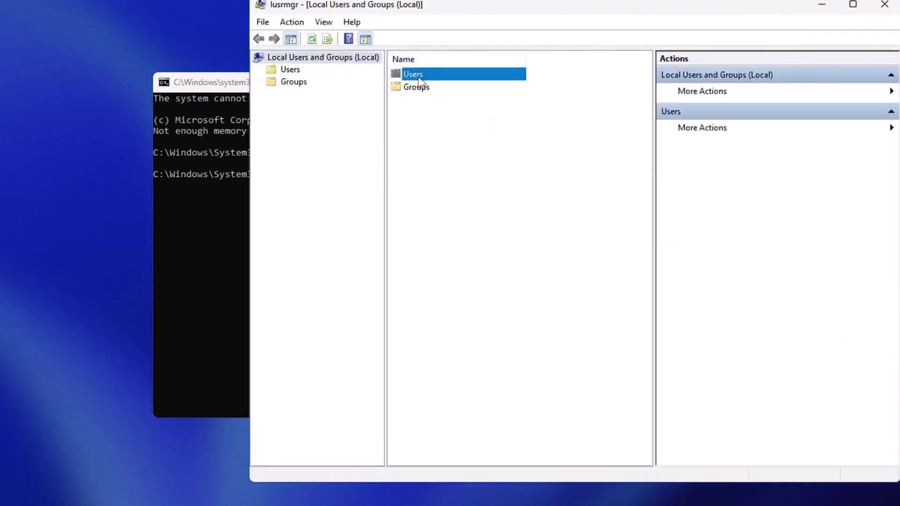
Step: Create local user Geek, full name Crown Geek, from the Users folder's New User form
double_click(418, 76)
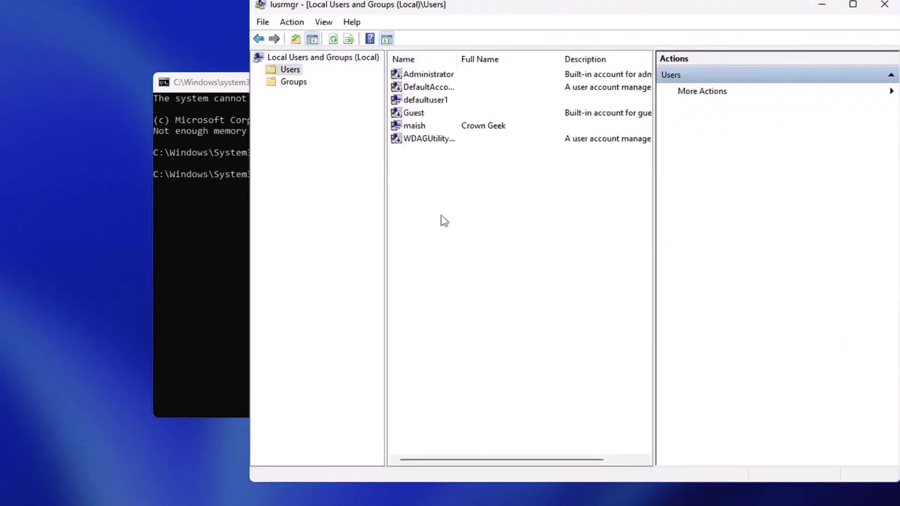
right_click(440, 183)
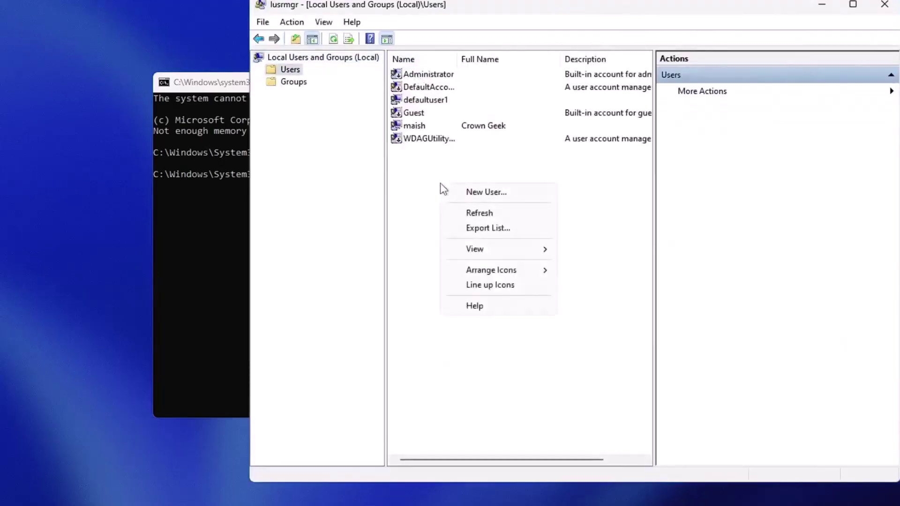
click(485, 191)
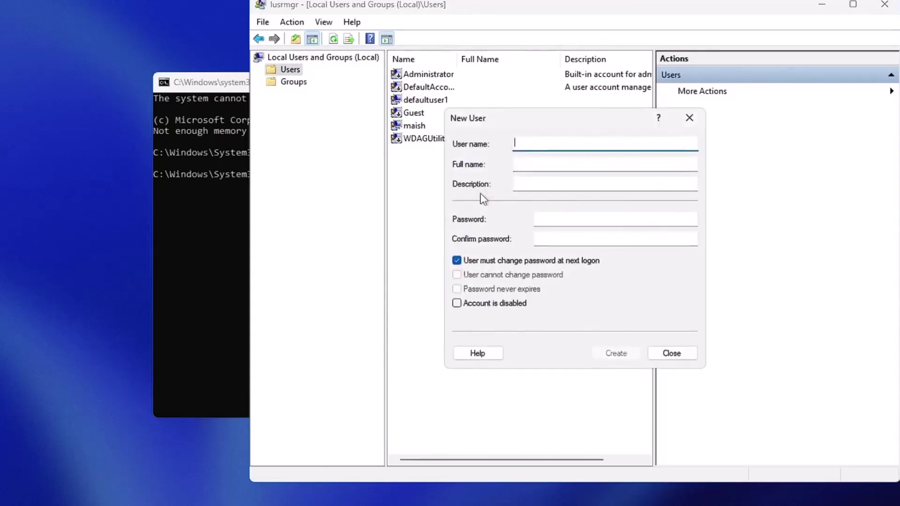
text(Geek)
key(Tab)
text(Crown Geek)
click(616, 353)
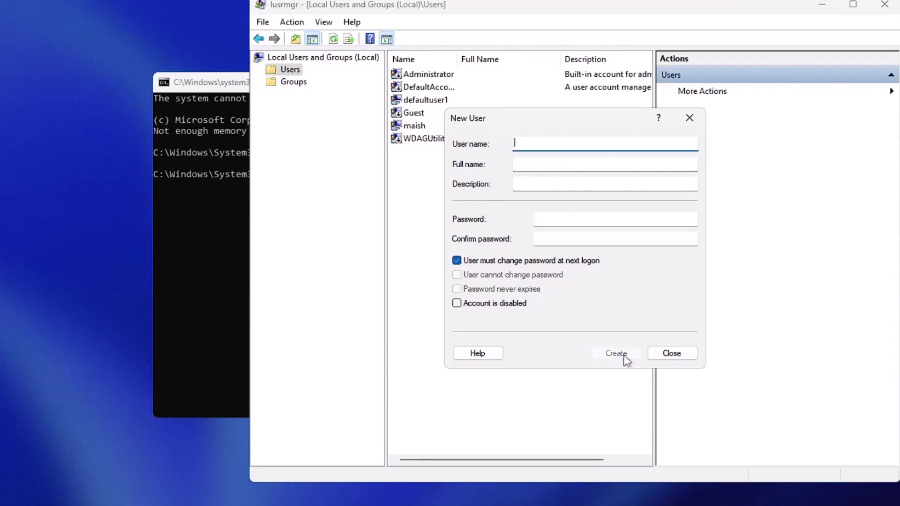
click(672, 353)
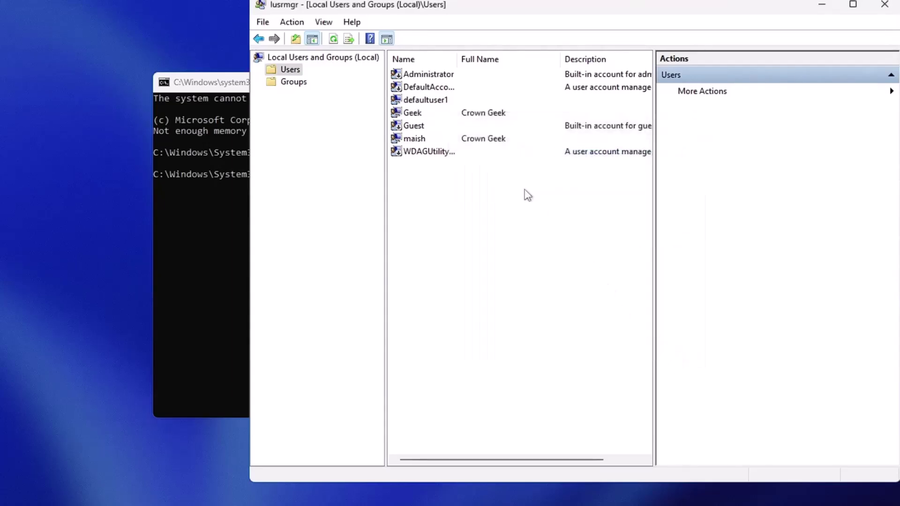
Step: Add Geek to the Administrators group via Member Of, then close Local Users and Groups
double_click(412, 112)
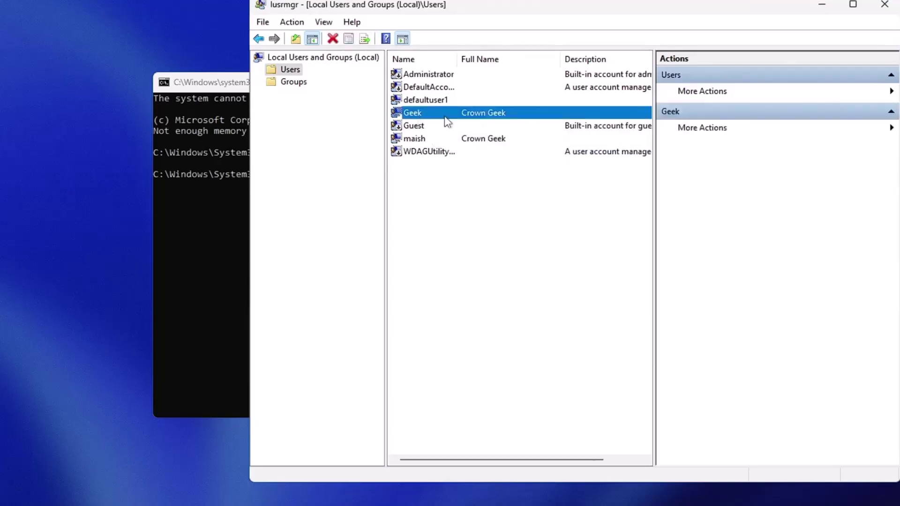
click(500, 117)
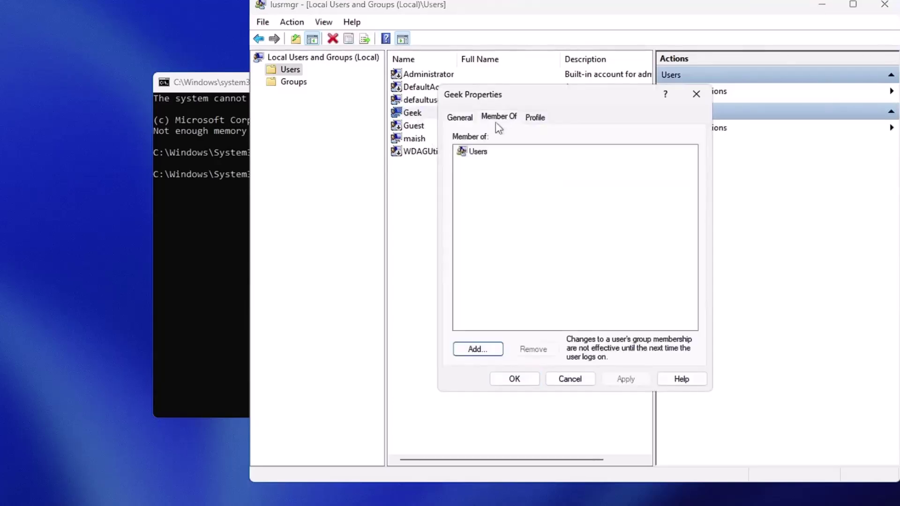
click(478, 349)
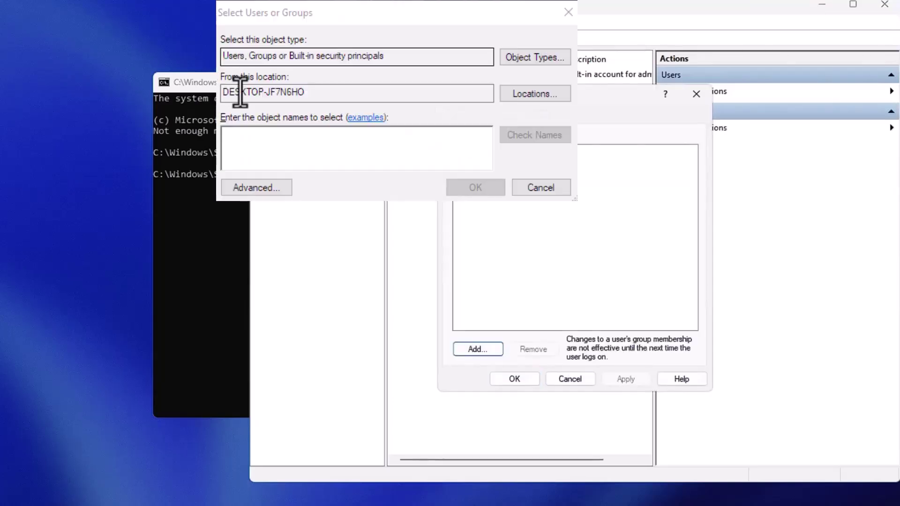
click(253, 187)
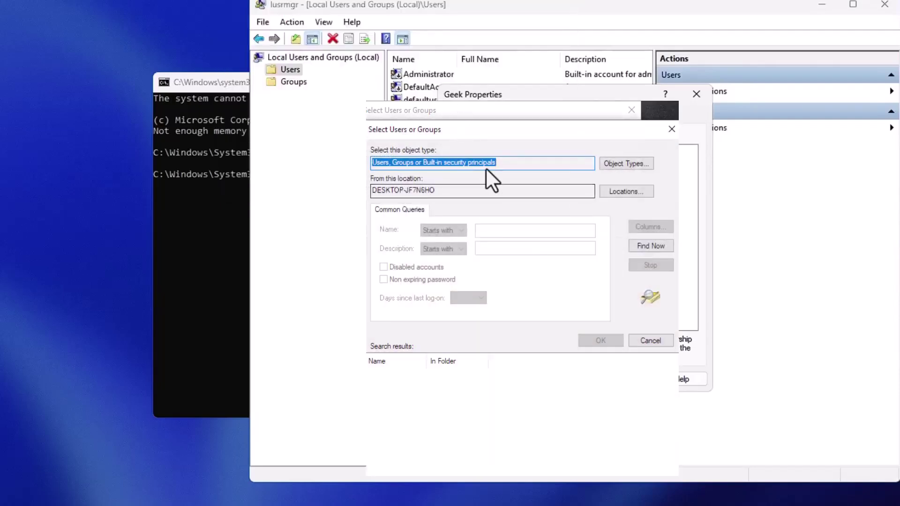
click(651, 246)
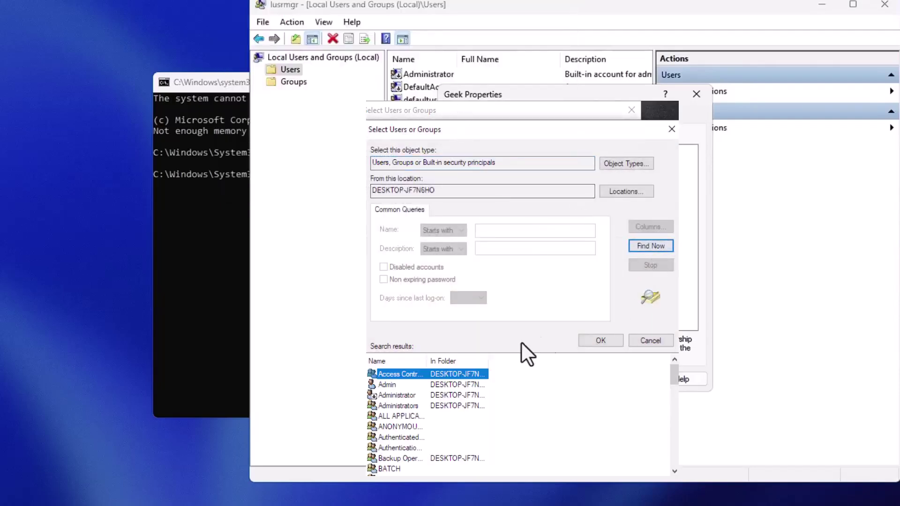
drag(431, 361, 493, 361)
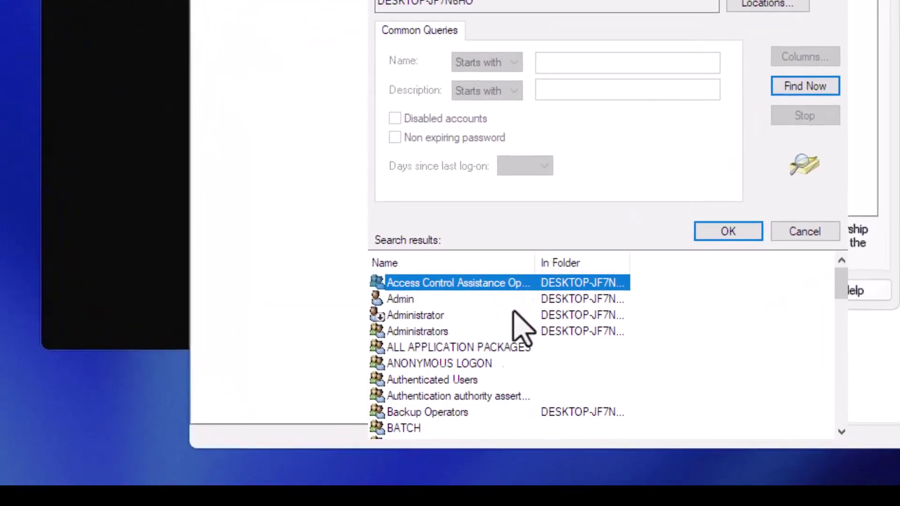
click(416, 332)
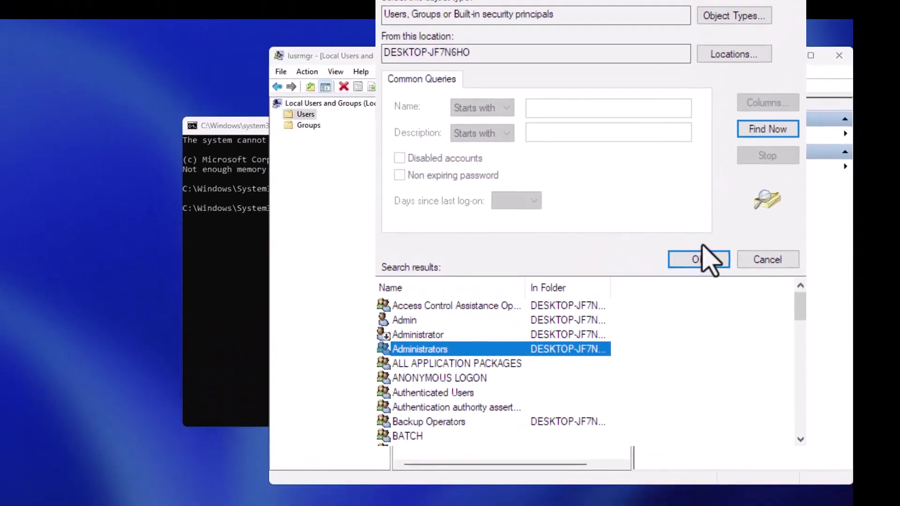
click(702, 256)
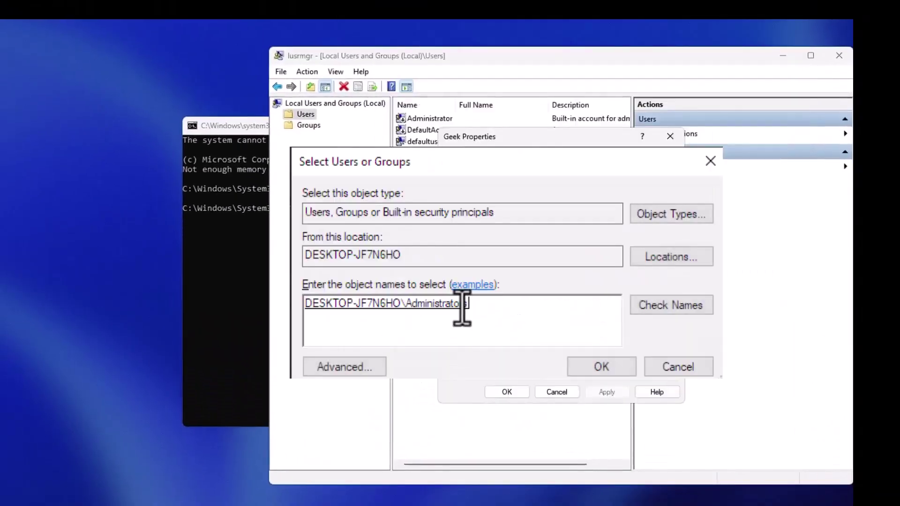
click(601, 366)
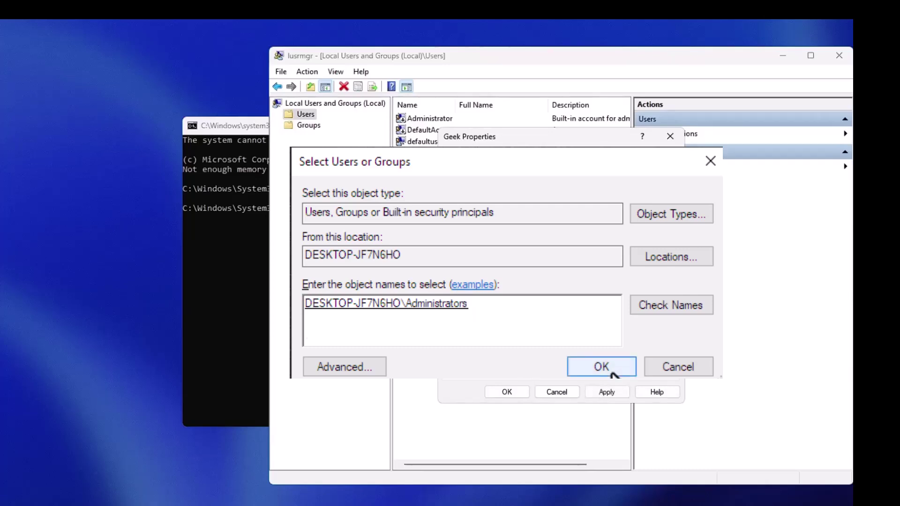
click(838, 56)
Step: Close User Accounts and the command window, then open the recovery Command Prompt
click(443, 363)
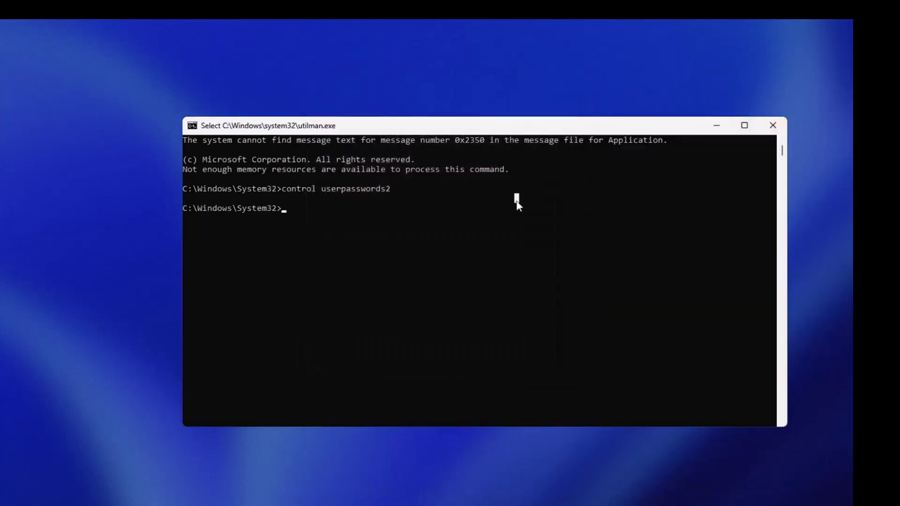
text(exit)
key(Return)
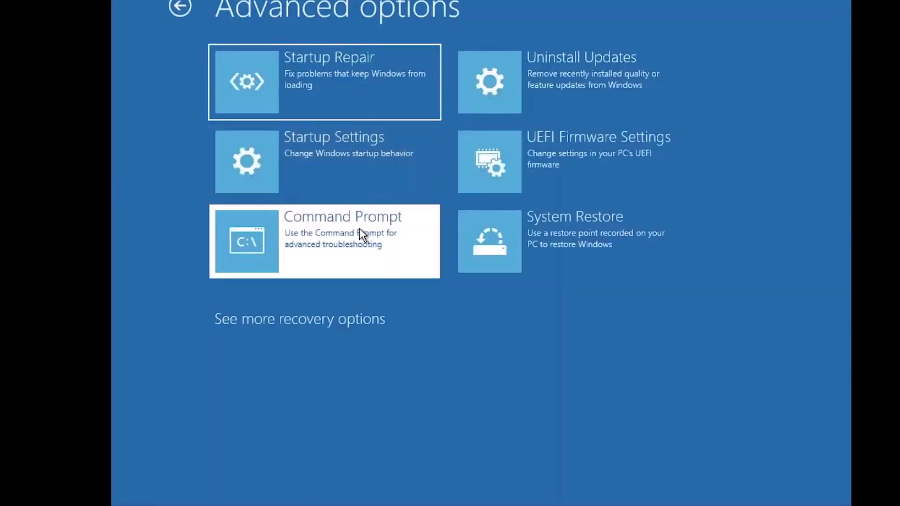
click(362, 235)
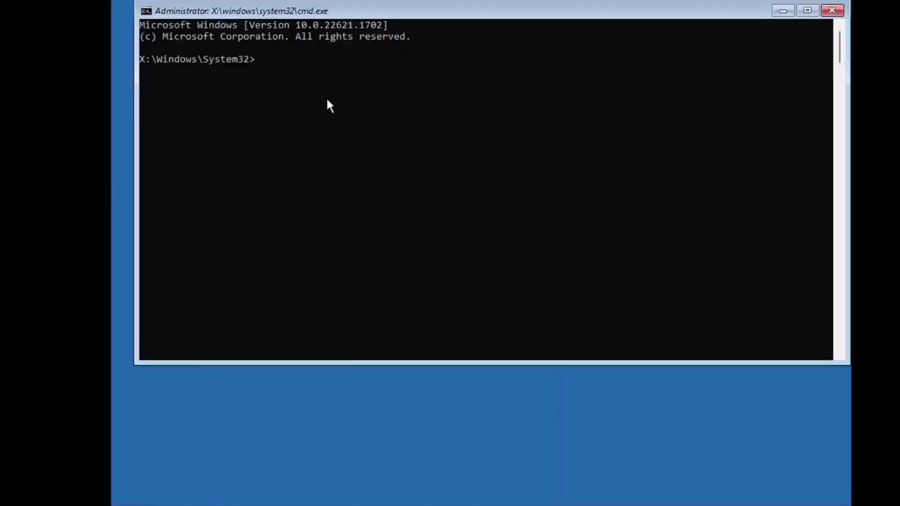
text(c:)
Step: Switch to drive C: and change into the Windows\System32 folder
key(Return)
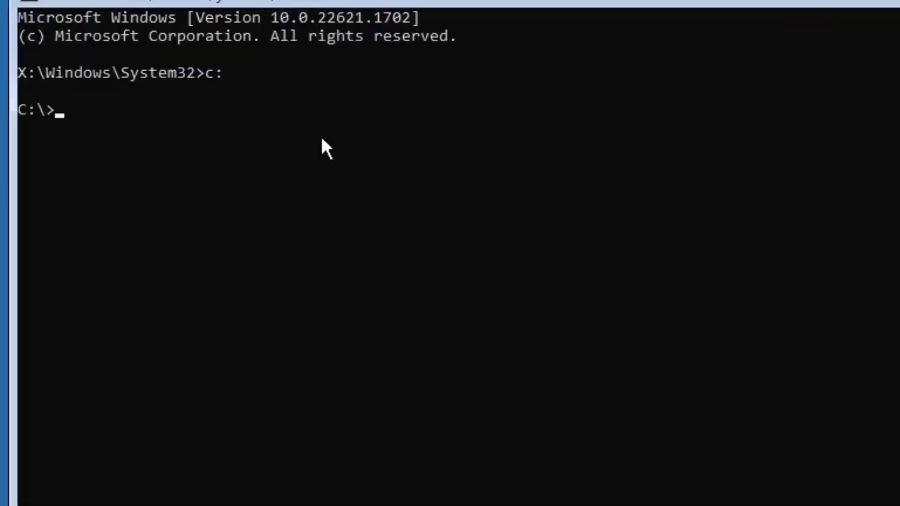
text(cdwindows)
key(Return)
text(cd system32)
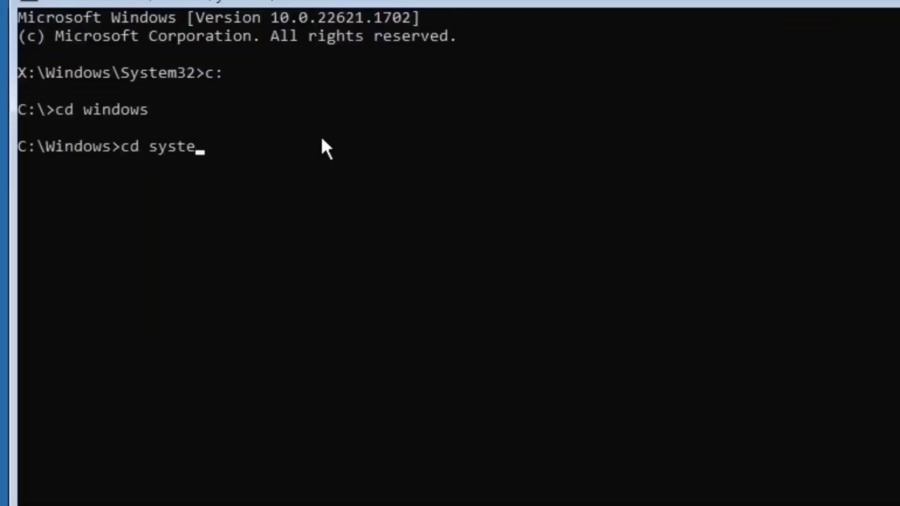
key(Return)
text(ren utilman)
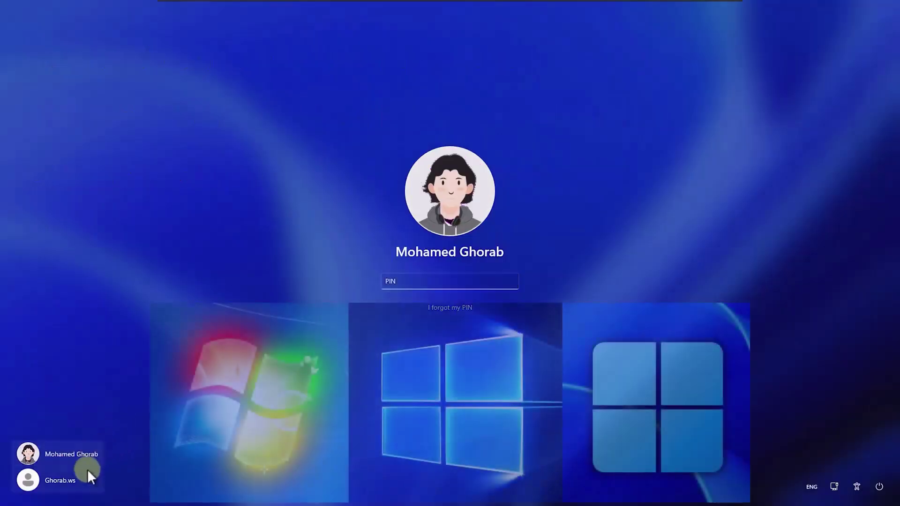
Step: Switch between the two accounts listed at the lower left of the sign-in screen
click(82, 483)
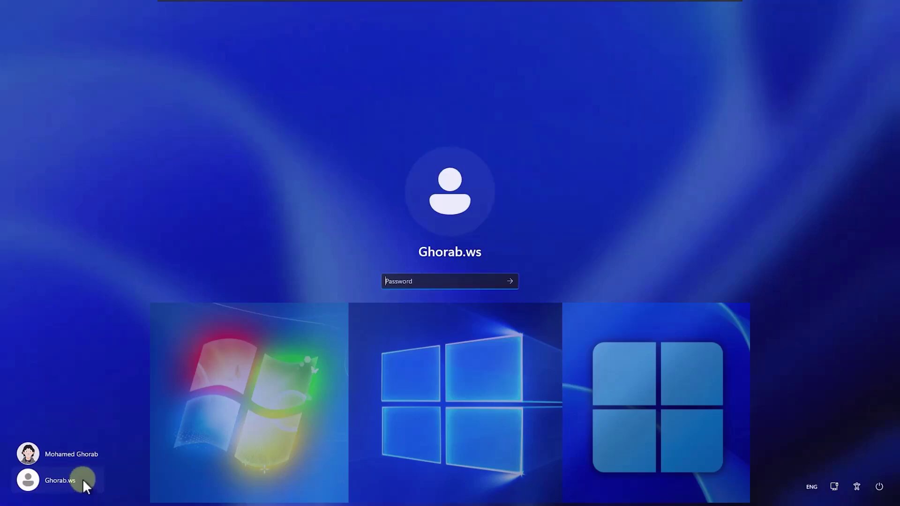
click(88, 450)
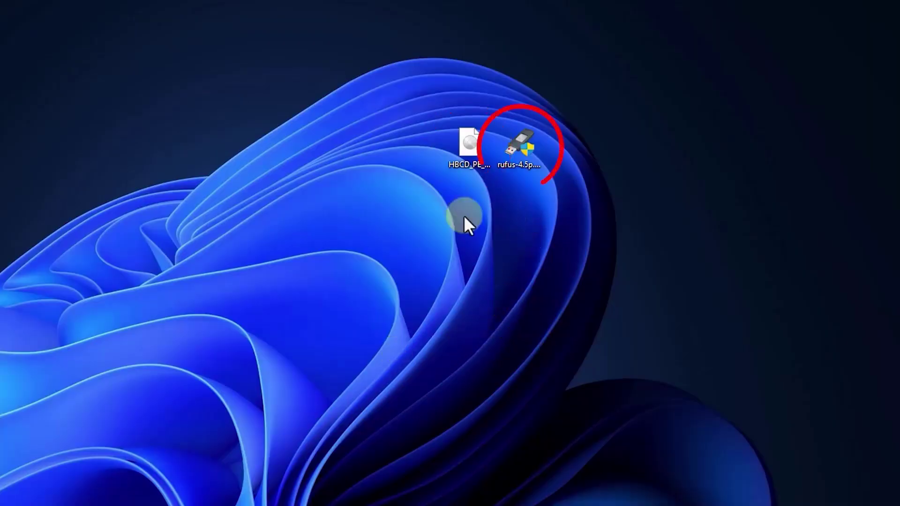
Step: Flash HBCD_PE_x64.iso onto the 32 GB D: USB drive with Rufus, erasing its contents
double_click(510, 147)
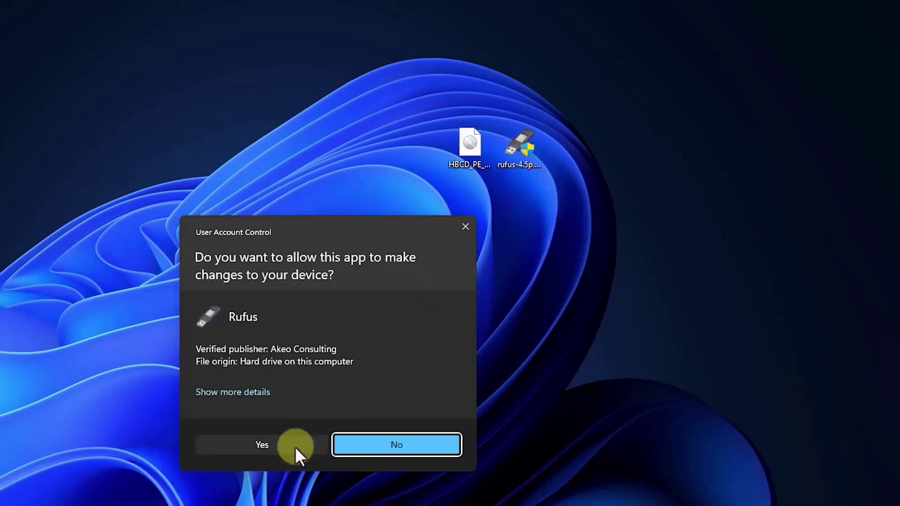
click(267, 446)
click(383, 352)
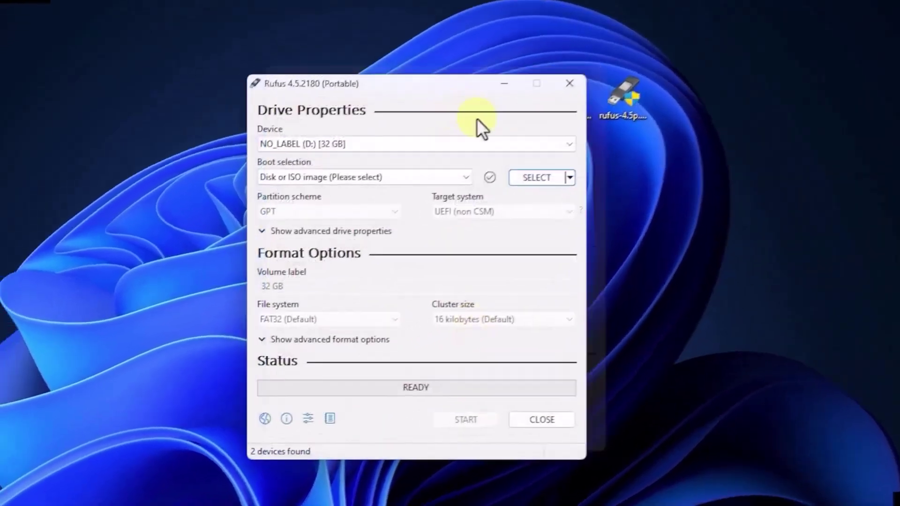
click(490, 139)
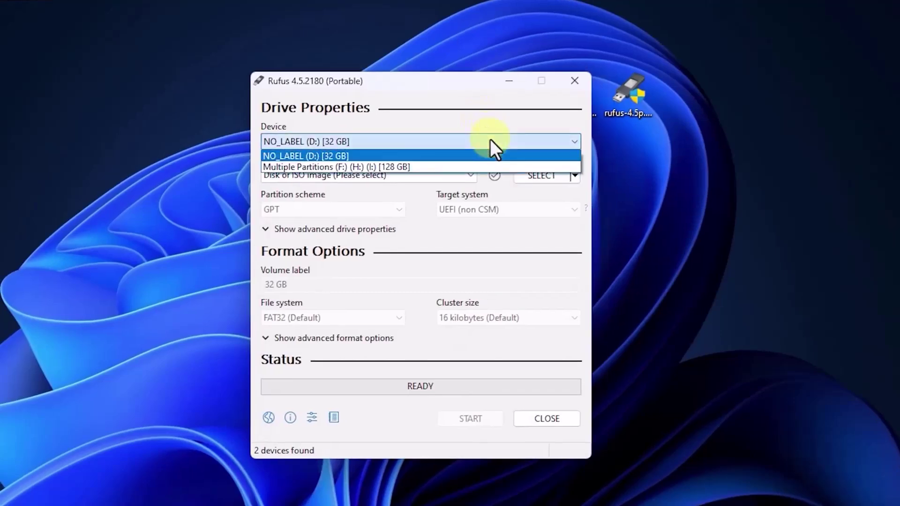
click(490, 139)
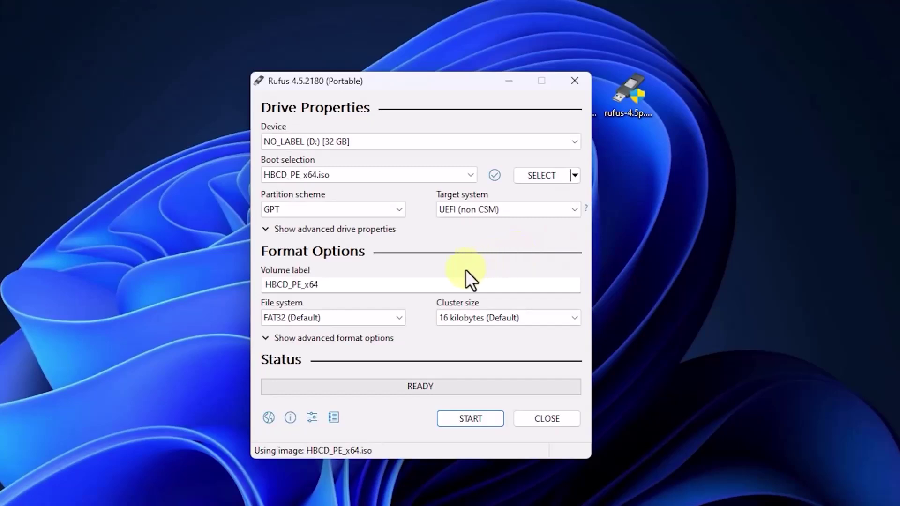
click(484, 421)
click(477, 356)
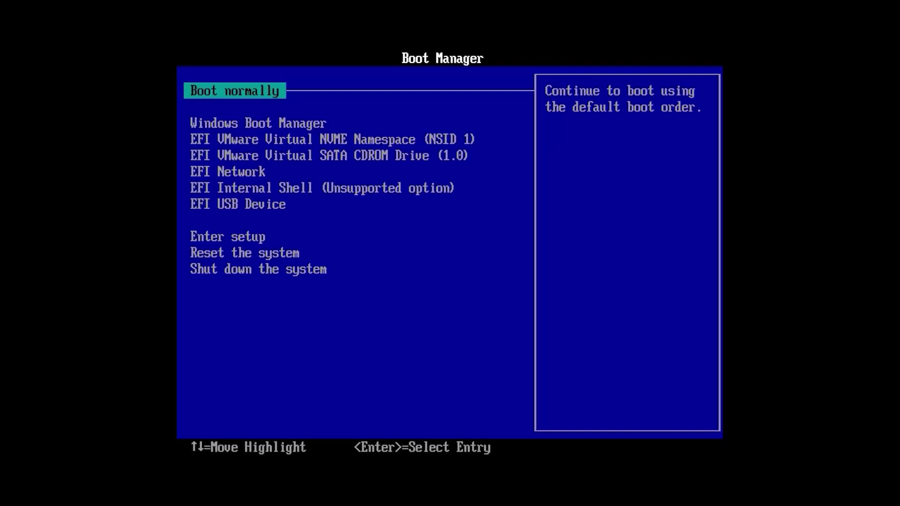
Step: Boot from the EFI USB Device and launch Windows Login Unlocker in Hiren's BootCD PE
key(Down)
key(Down)
key(Down)
key(Down)
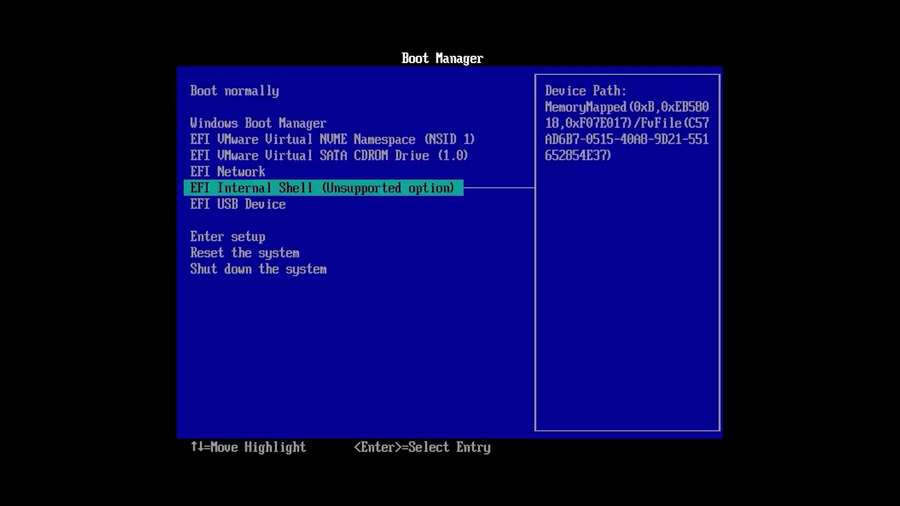
key(Down)
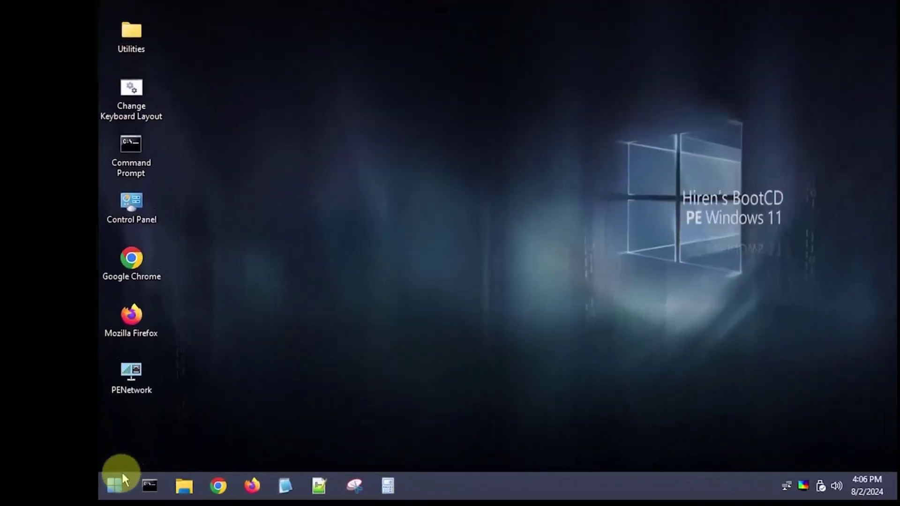
click(105, 484)
click(192, 391)
mouse_move(273, 196)
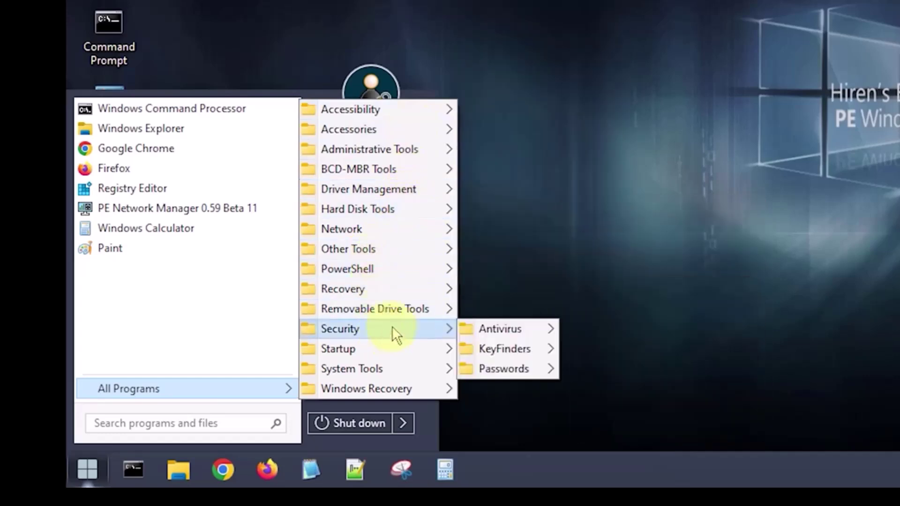
mouse_move(393, 399)
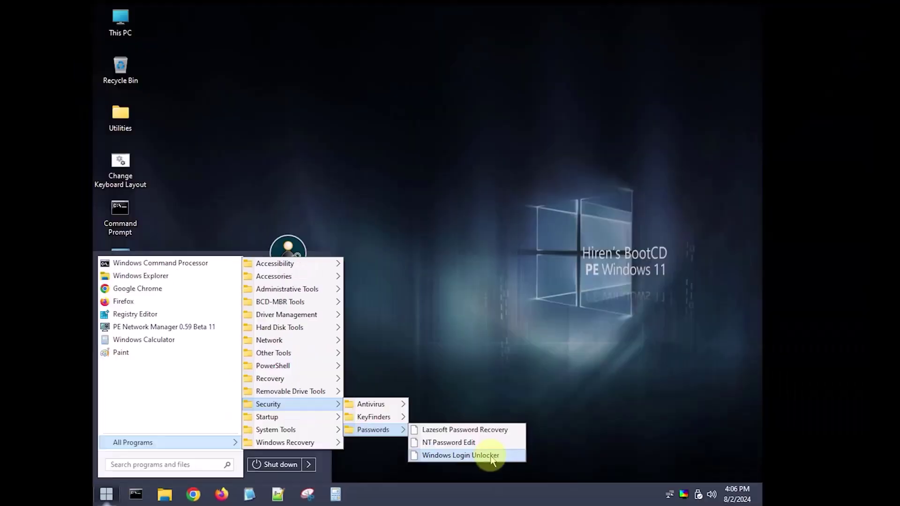
click(538, 432)
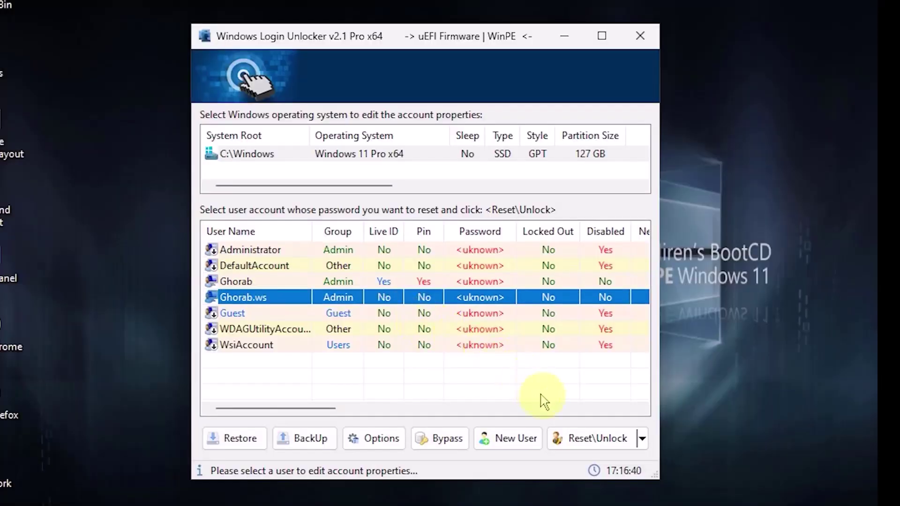
Step: Reset the local Ghorab admin account to a blank password
click(599, 442)
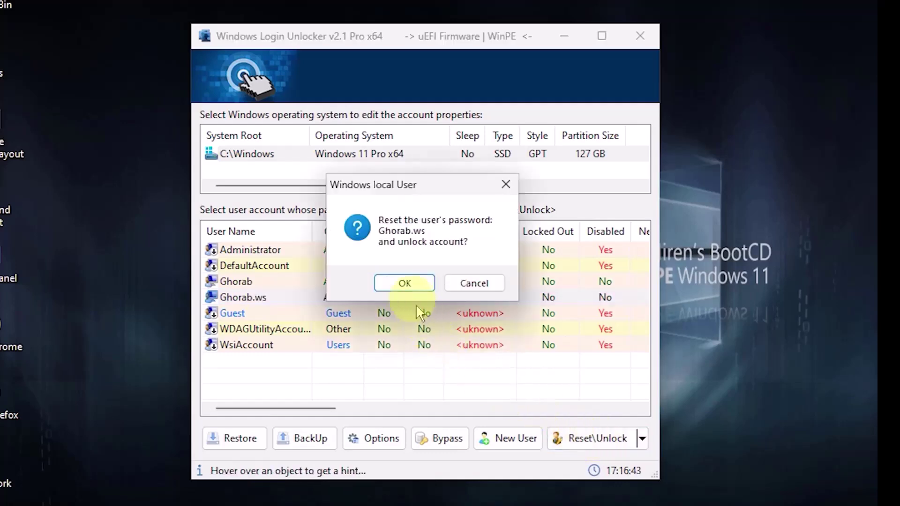
click(410, 283)
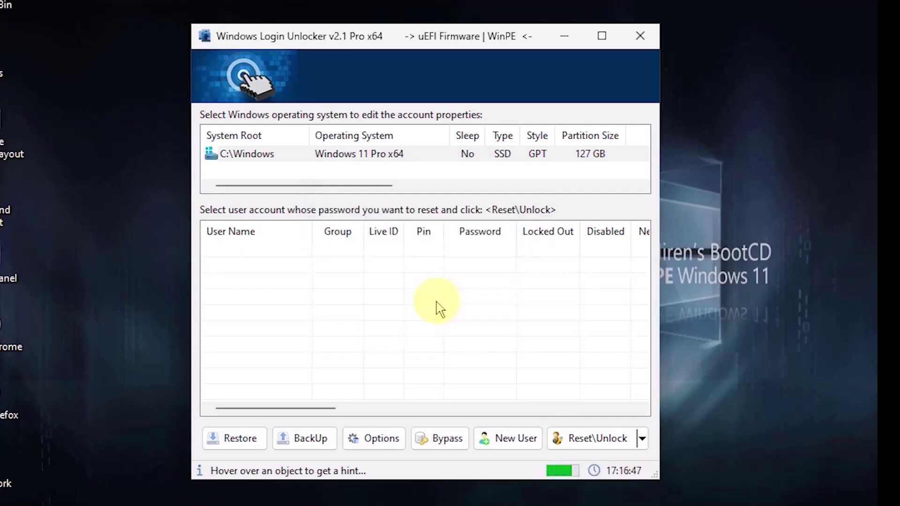
click(477, 282)
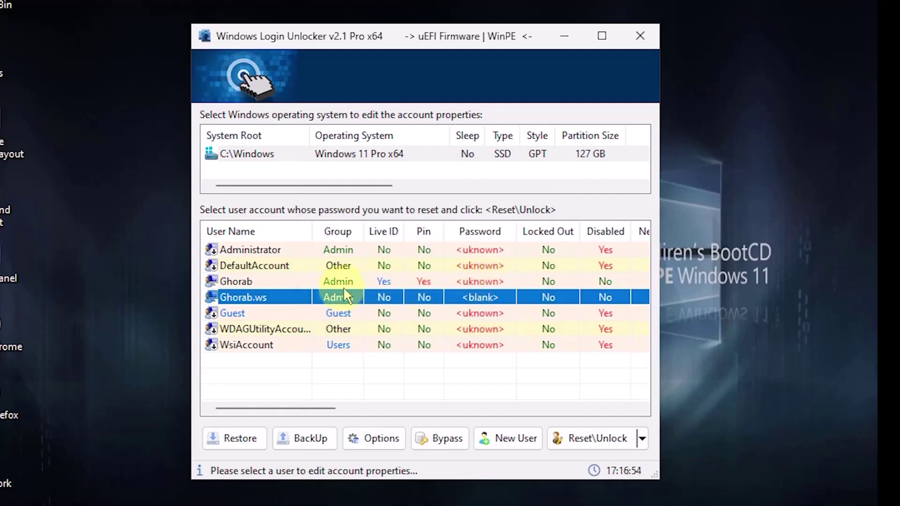
Step: Reset the Microsoft-linked Ghorab.ws account to a blank password, converting it to local
click(281, 283)
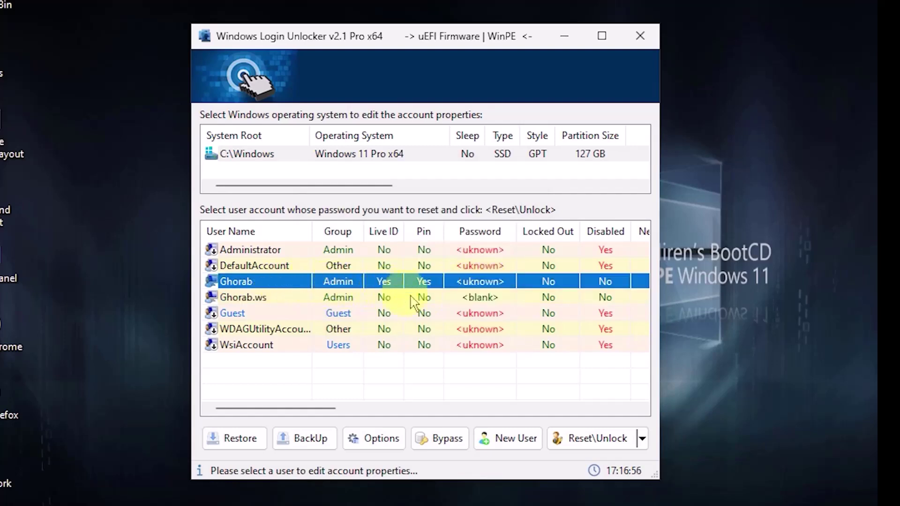
click(598, 438)
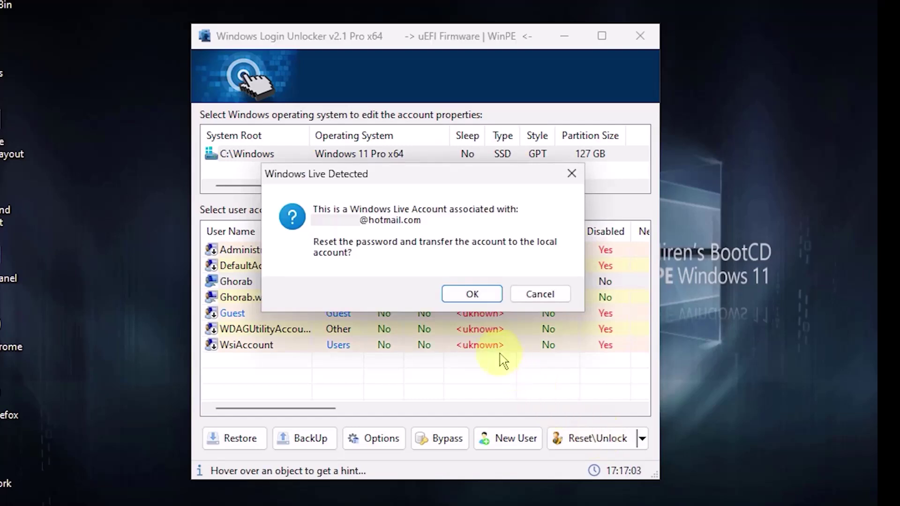
click(472, 294)
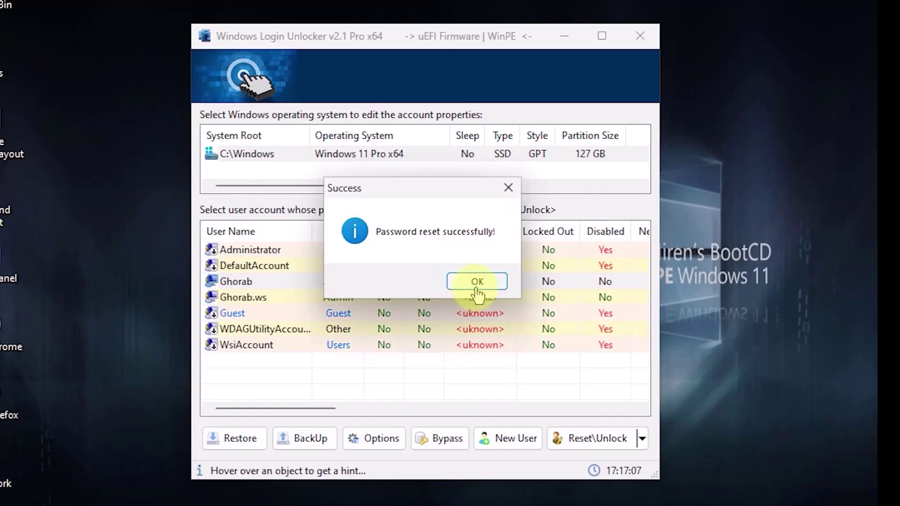
click(477, 283)
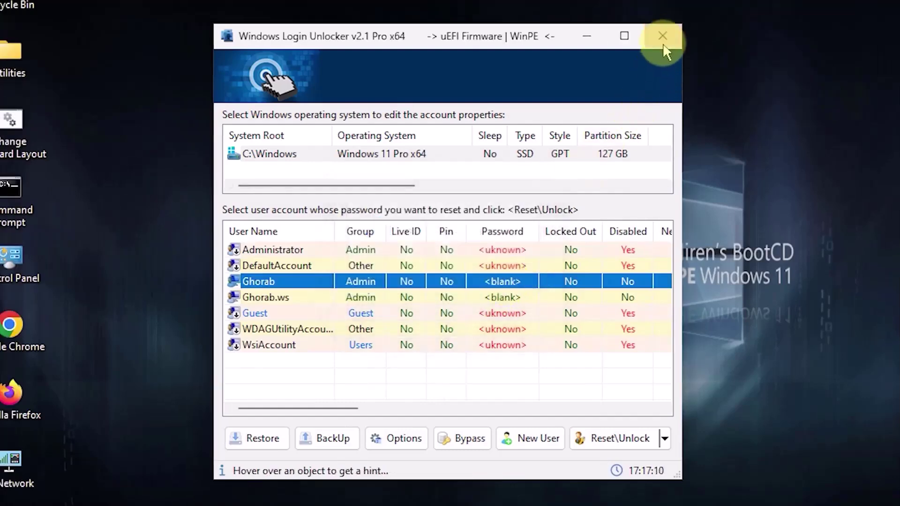
click(640, 36)
click(42, 492)
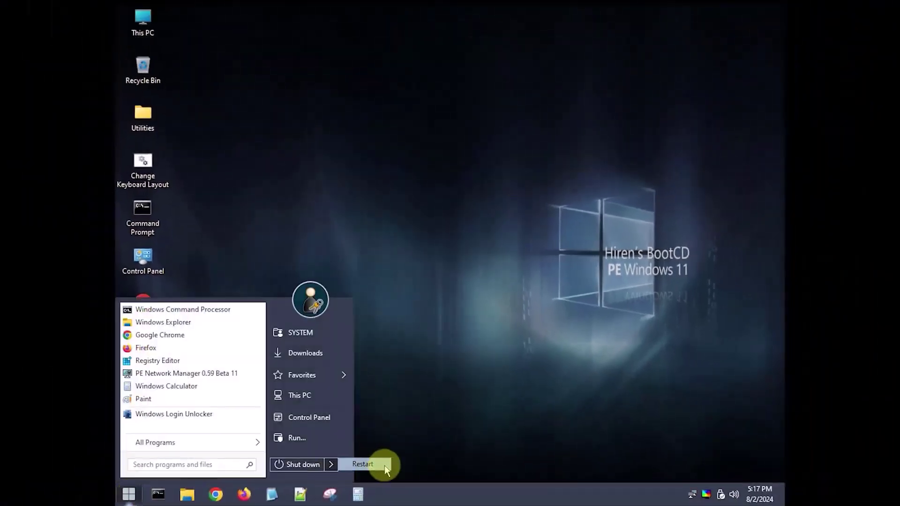
click(370, 465)
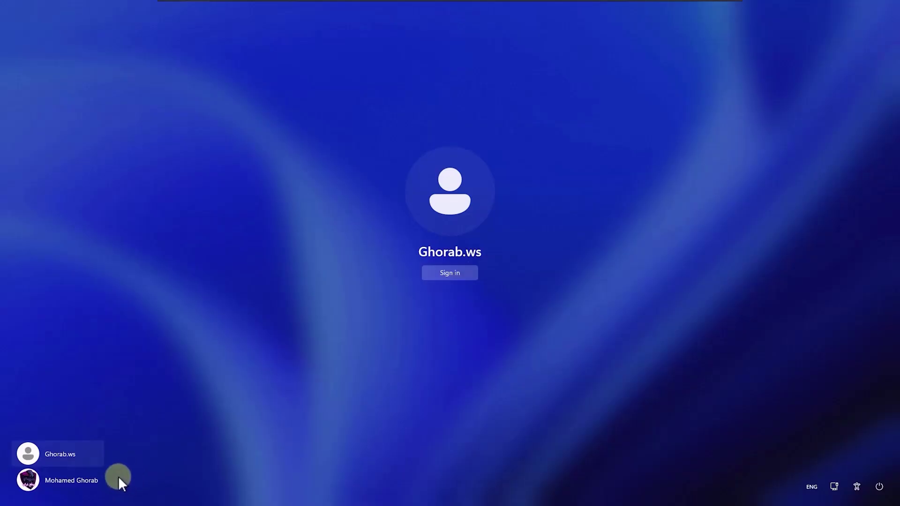
click(87, 480)
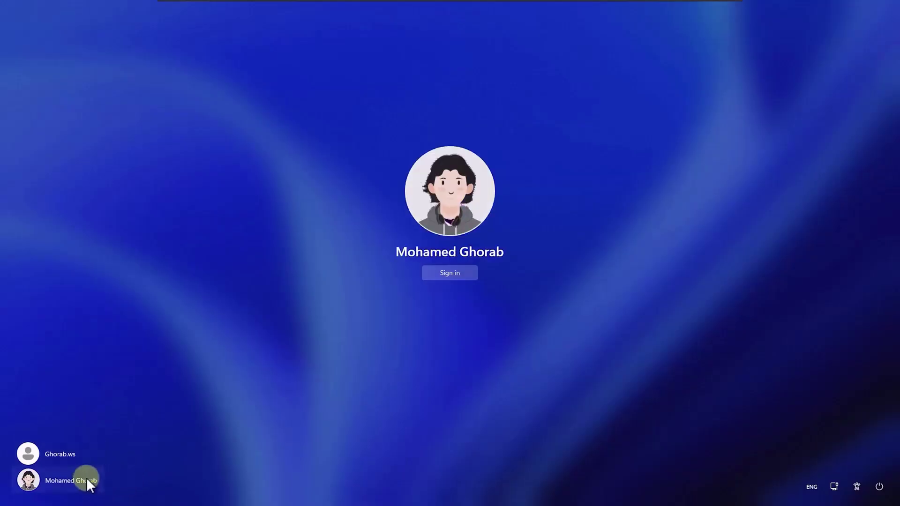
click(463, 272)
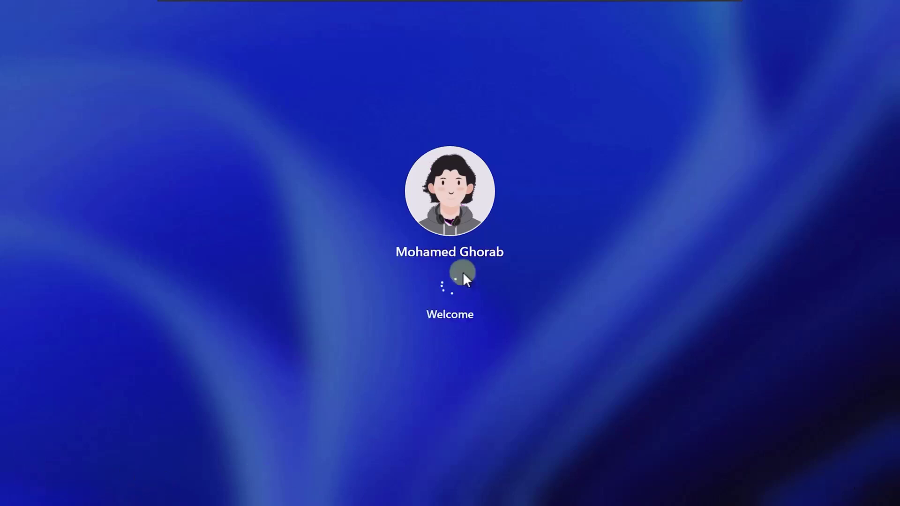